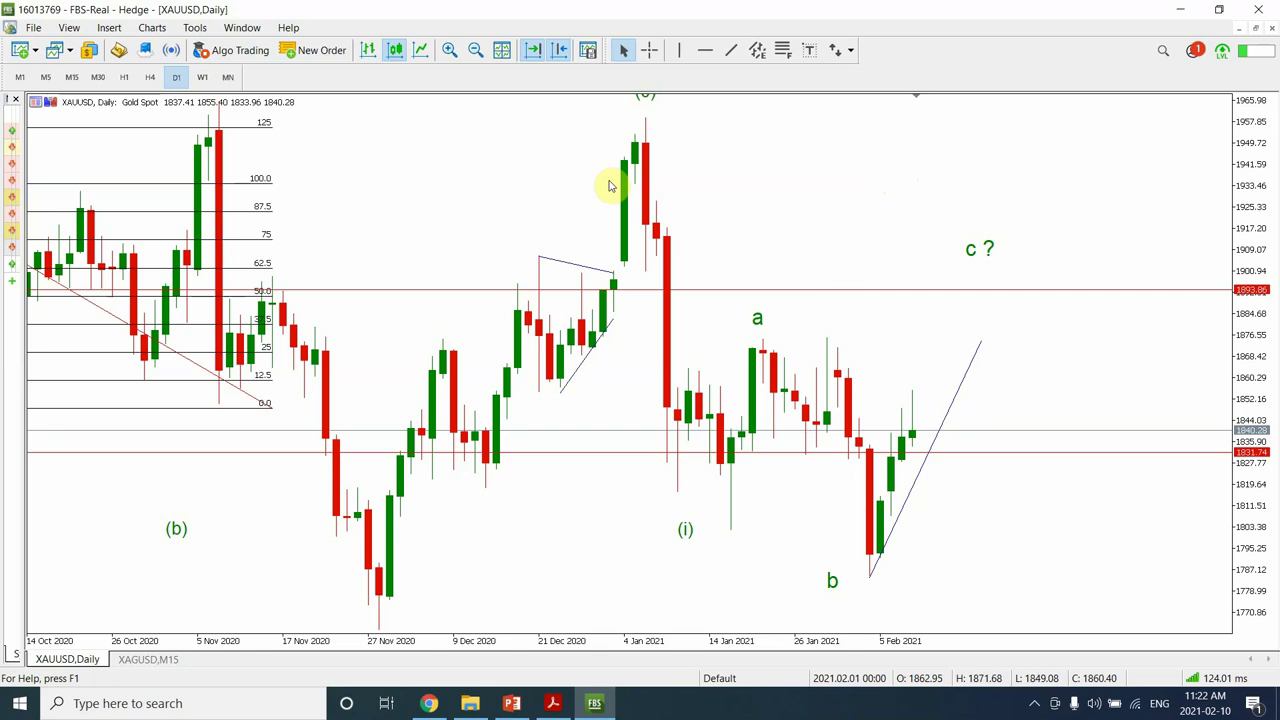
# Switch the gold chart to M15 candles and zoom out once to show more history.
pyautogui.click(72, 80)
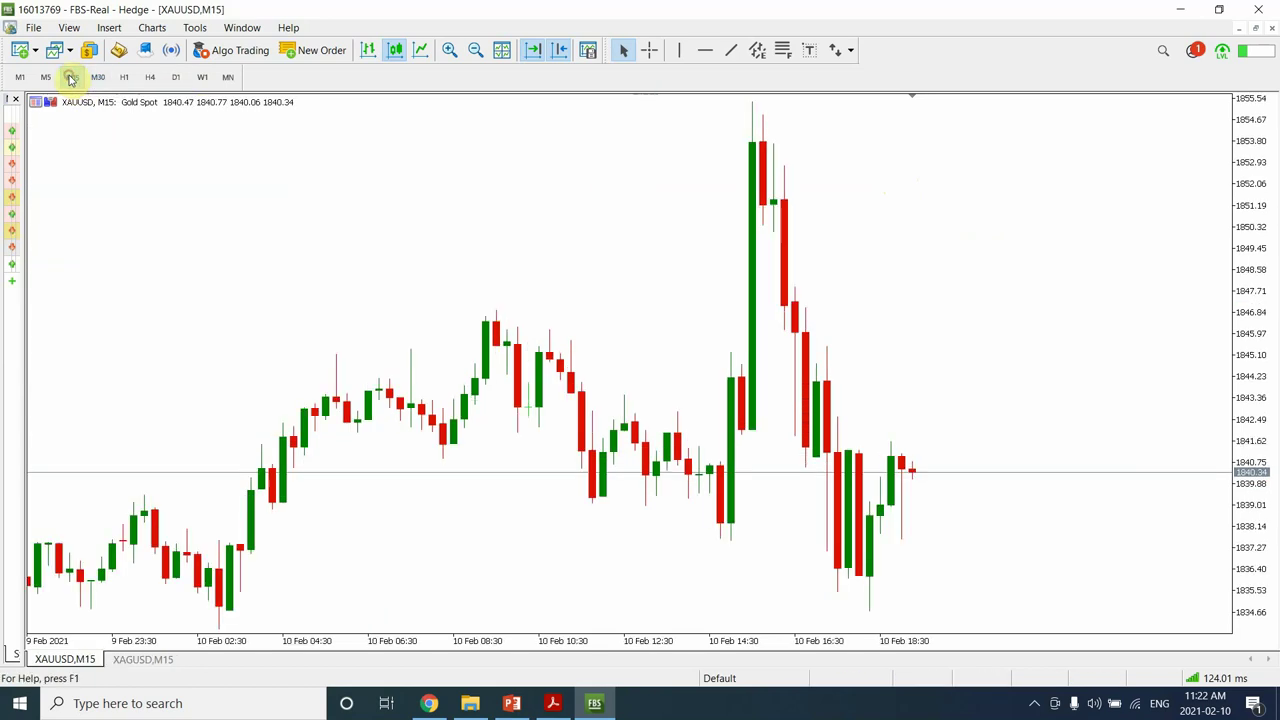
pyautogui.click(474, 52)
# Zoom out to show history back to 1 Feb and delete the red 1831.74 horizontal line.
pyautogui.click(474, 52)
pyautogui.click(474, 52)
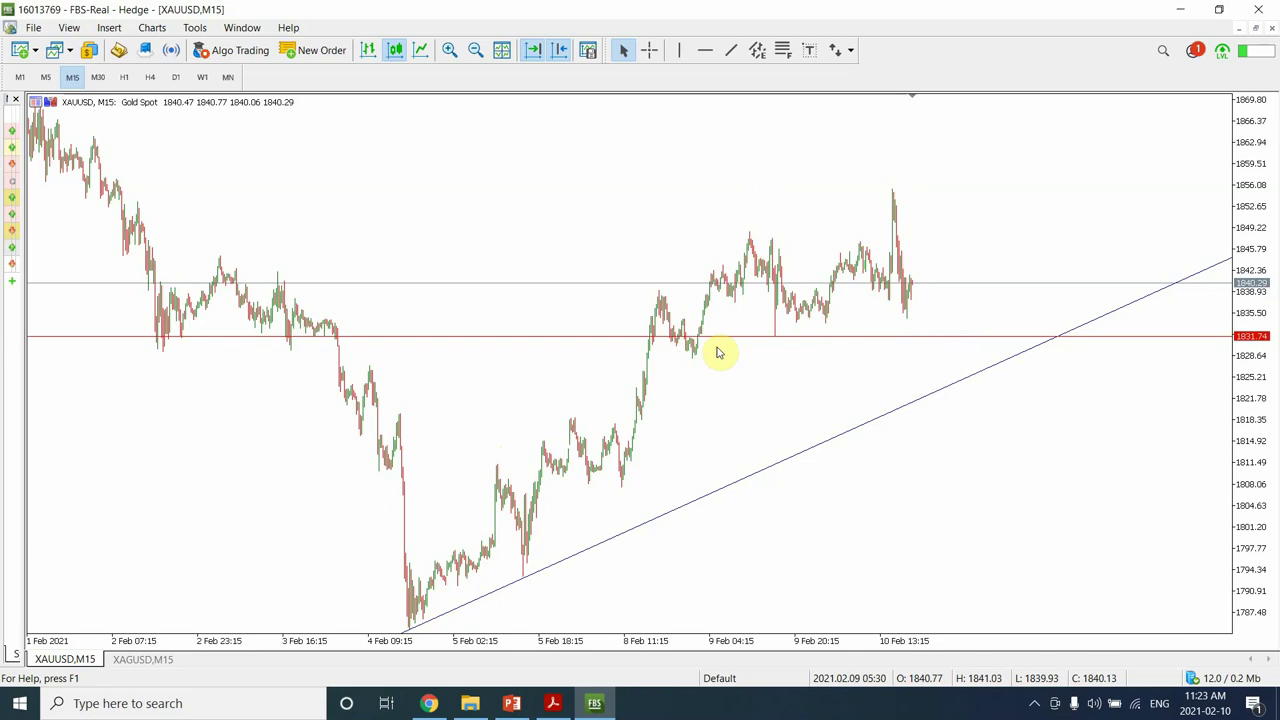
pyautogui.doubleClick(928, 338)
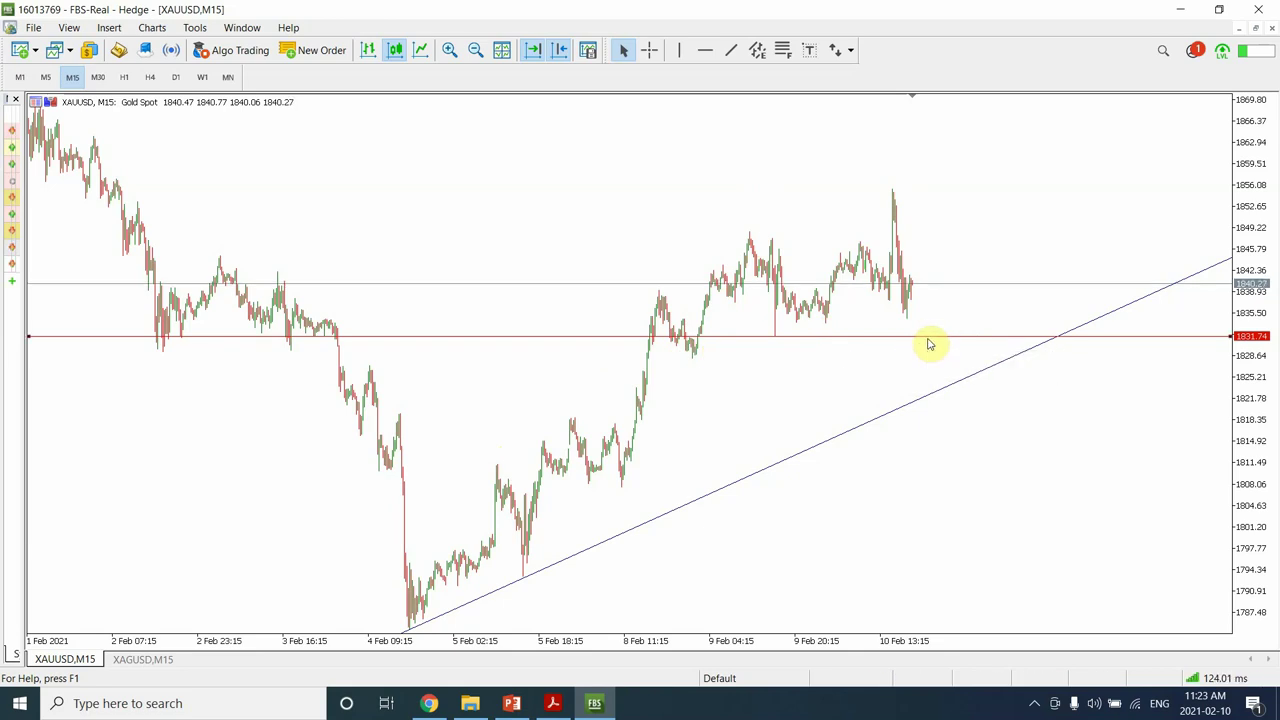
pyautogui.press('Delete')
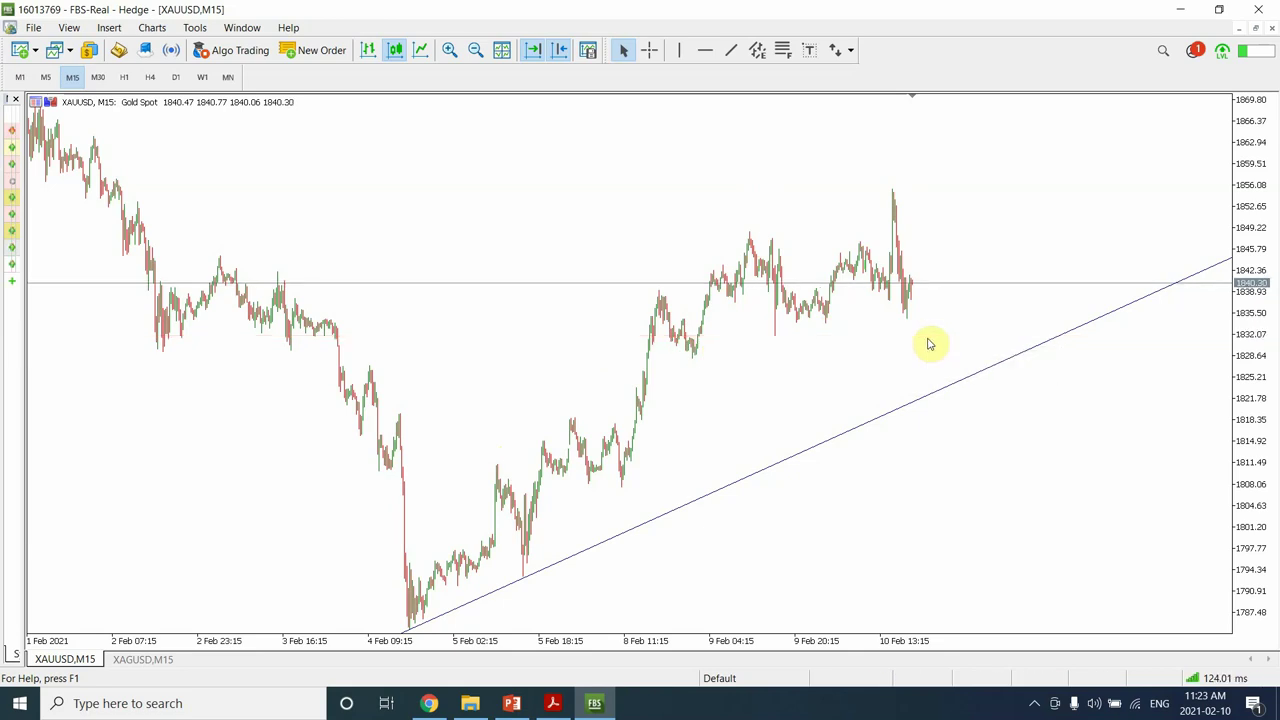
# Switch the gold chart to H1 and draw the zigzag's first up-leg and down-leg.
pyautogui.click(125, 79)
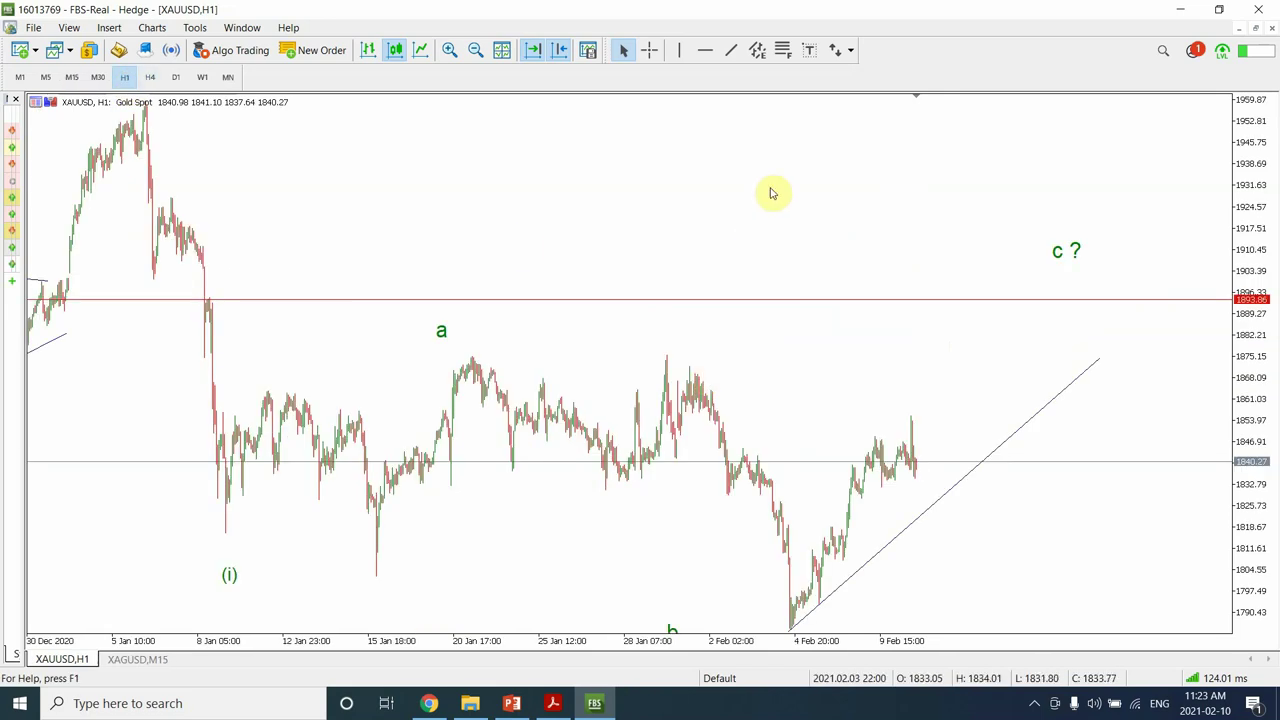
pyautogui.click(729, 52)
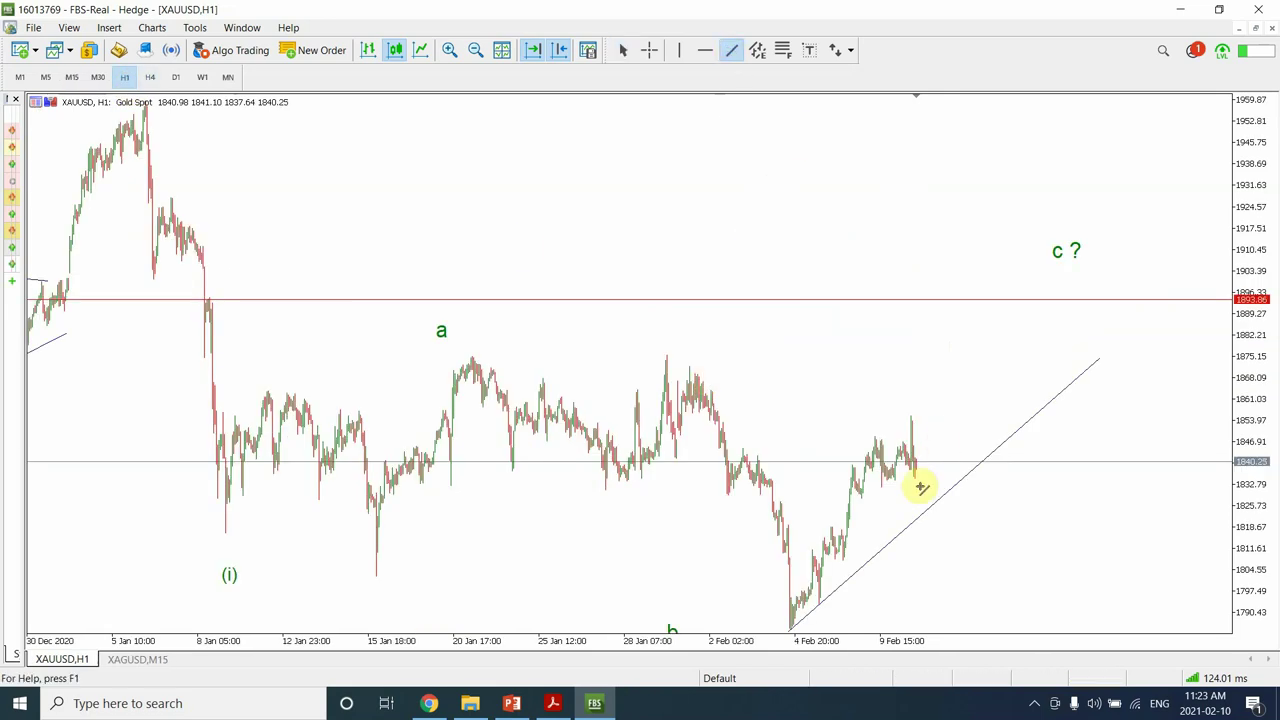
pyautogui.moveTo(920, 487); pyautogui.dragTo(984, 366)
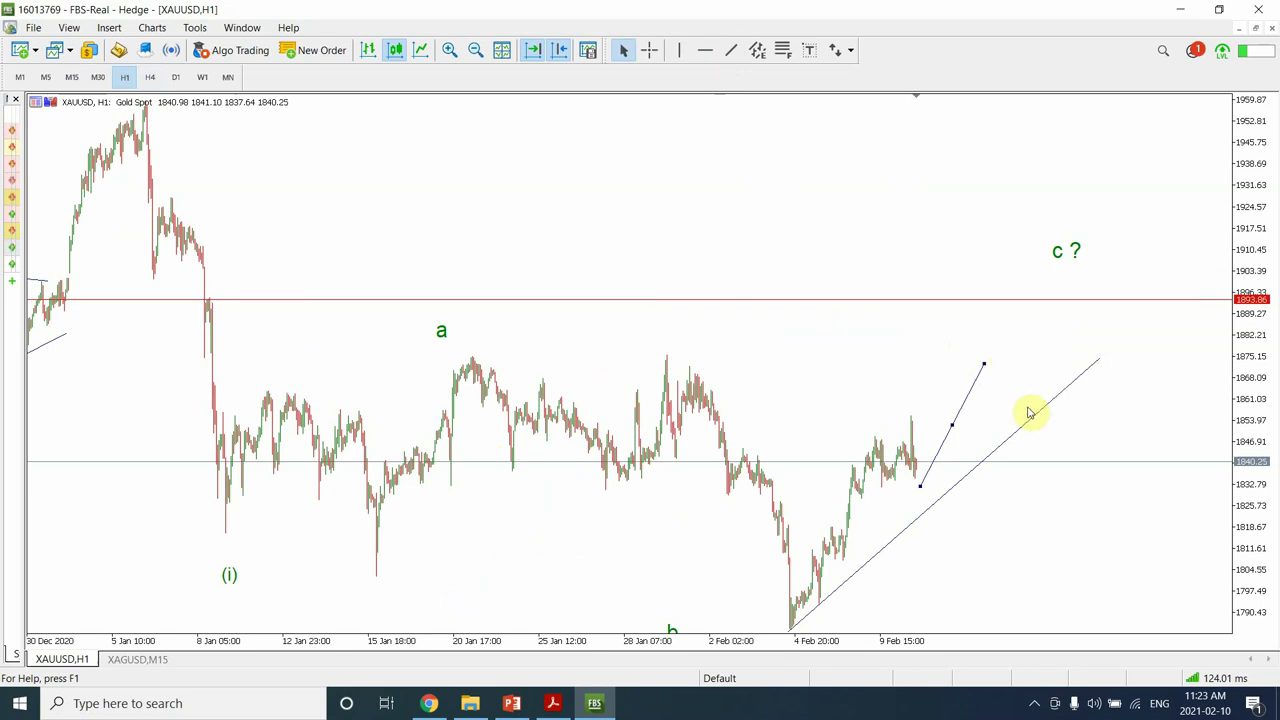
pyautogui.click(731, 50)
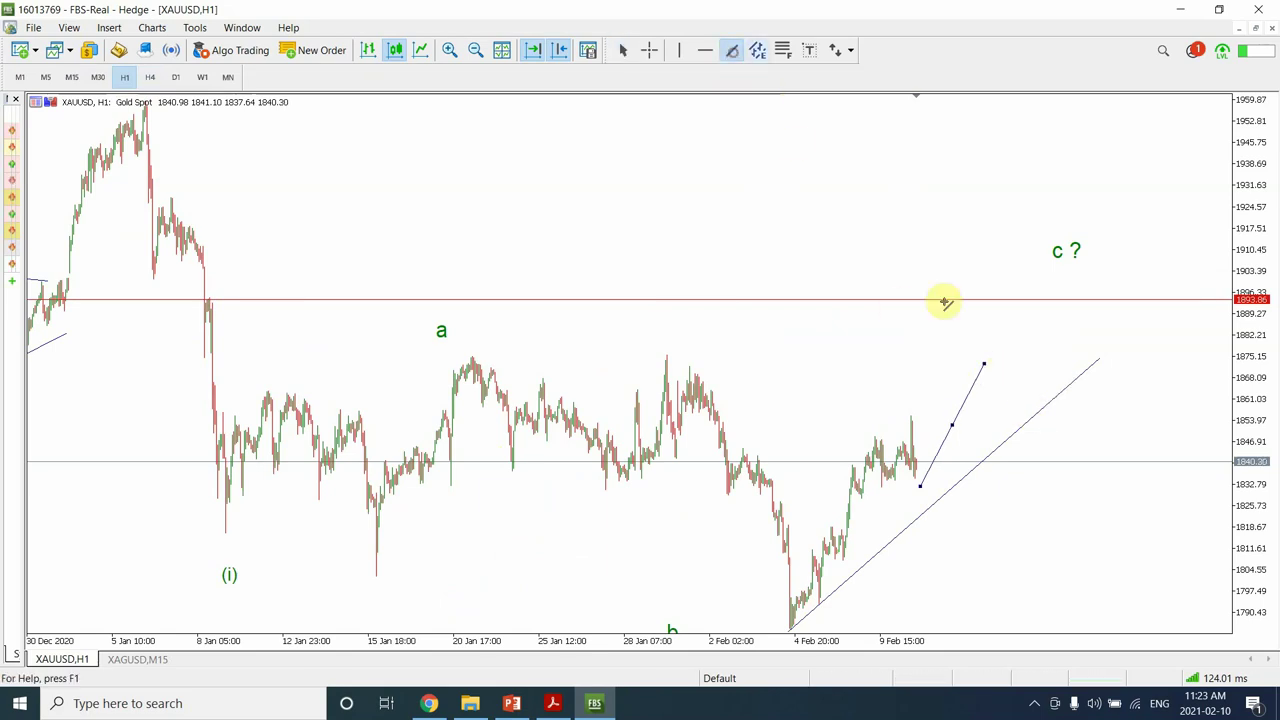
pyautogui.moveTo(986, 368); pyautogui.dragTo(1009, 422)
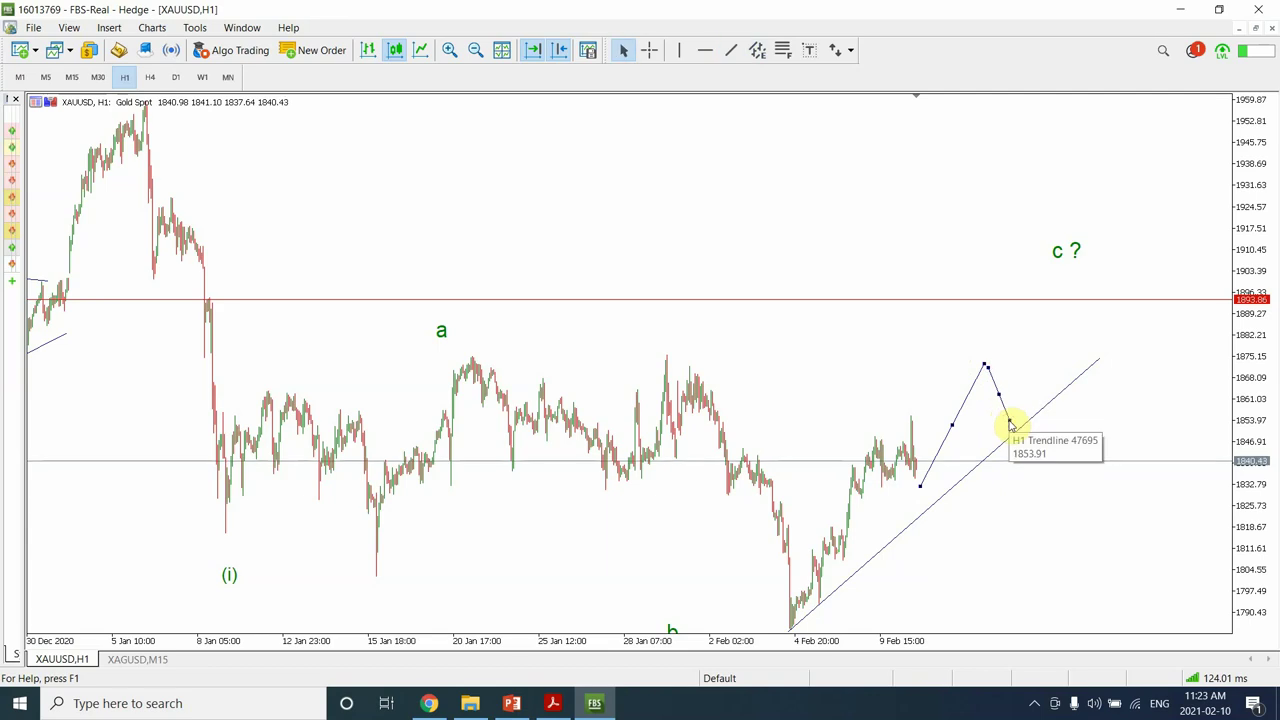
# Draw the final up-leg toward the red level and raise that level to 1911.01.
pyautogui.click(731, 50)
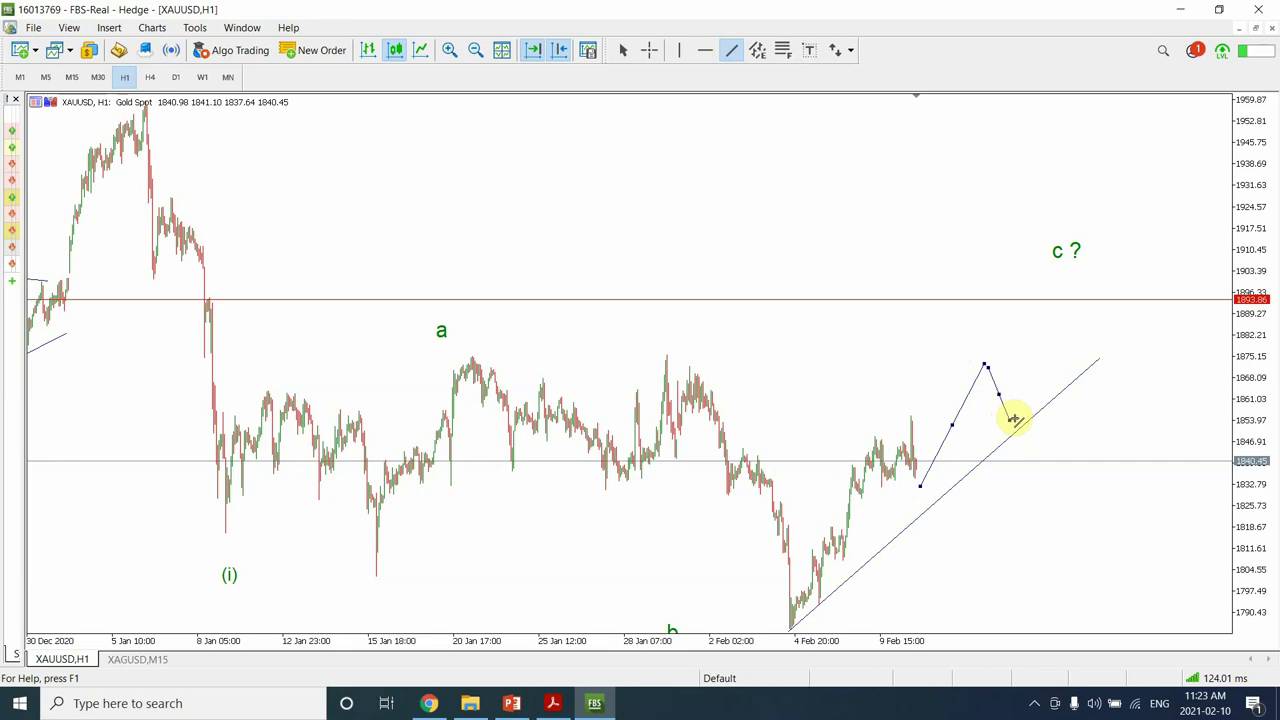
pyautogui.moveTo(1014, 418); pyautogui.dragTo(1070, 309)
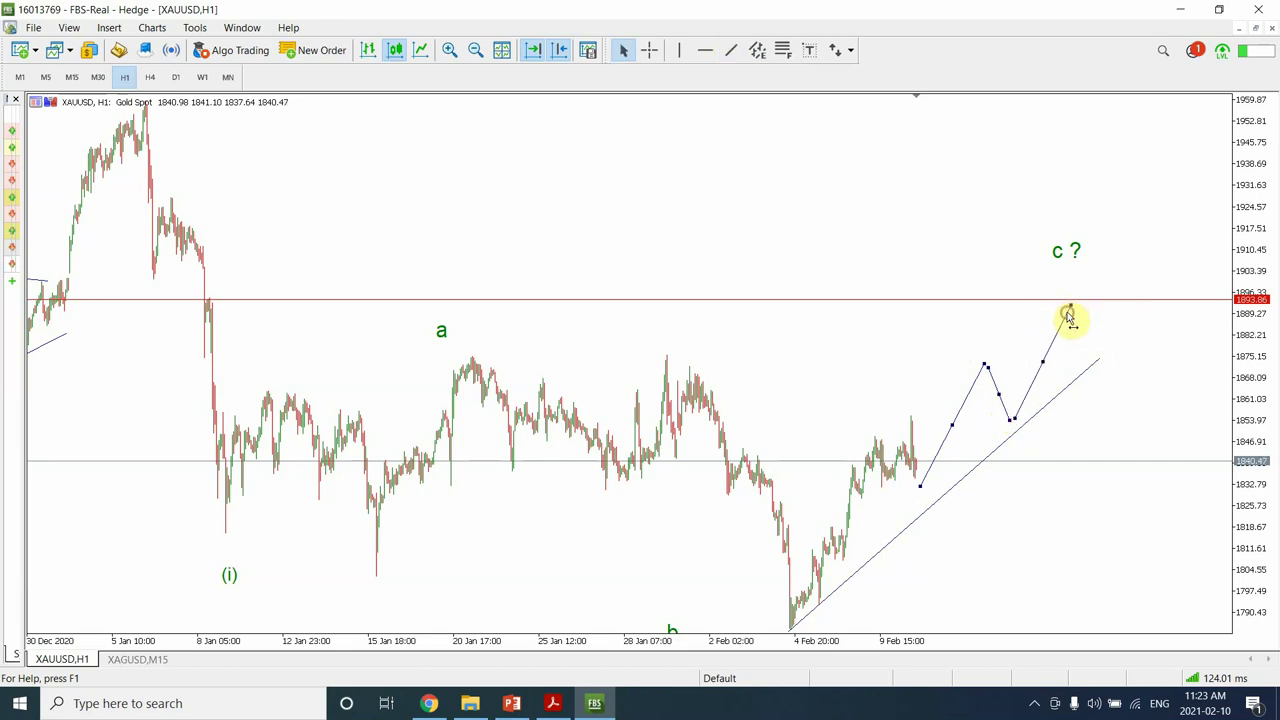
pyautogui.click(1082, 302)
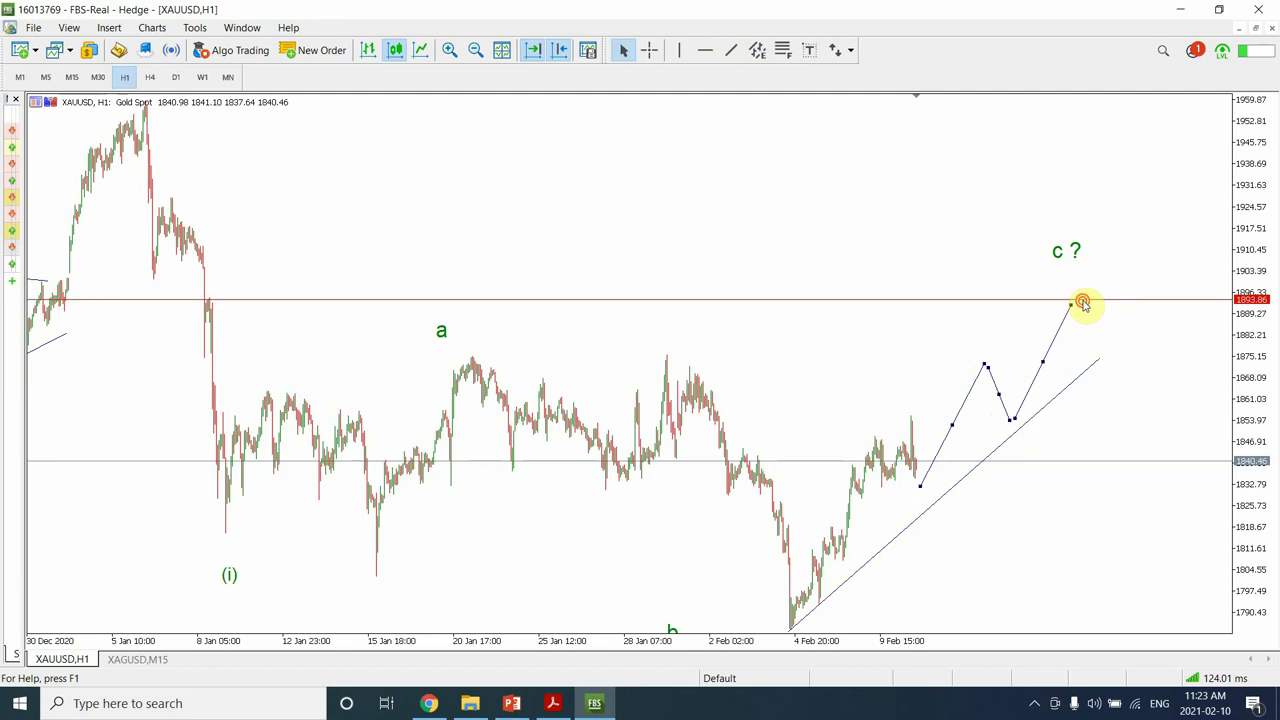
pyautogui.moveTo(1085, 305); pyautogui.dragTo(1102, 252)
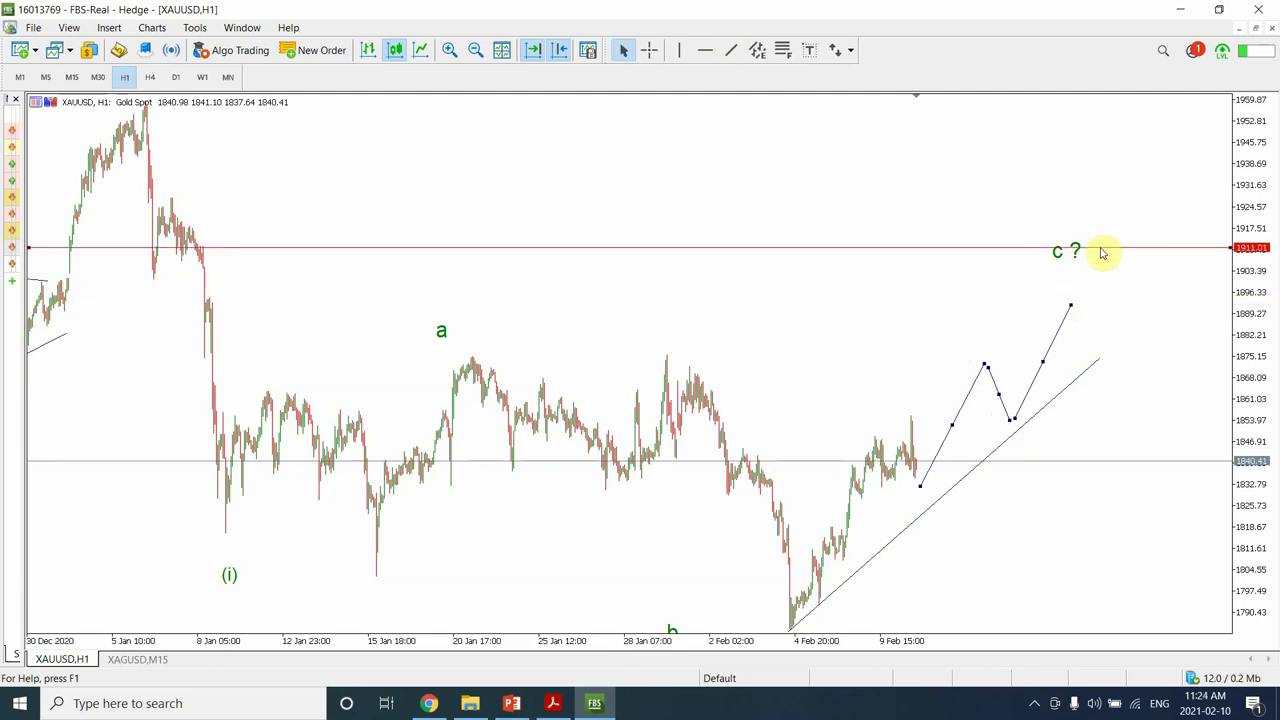
# Lift the zigzag's first peak higher and shift its down-leg lower and right.
pyautogui.click(980, 378)
pyautogui.moveTo(985, 365); pyautogui.dragTo(996, 336)
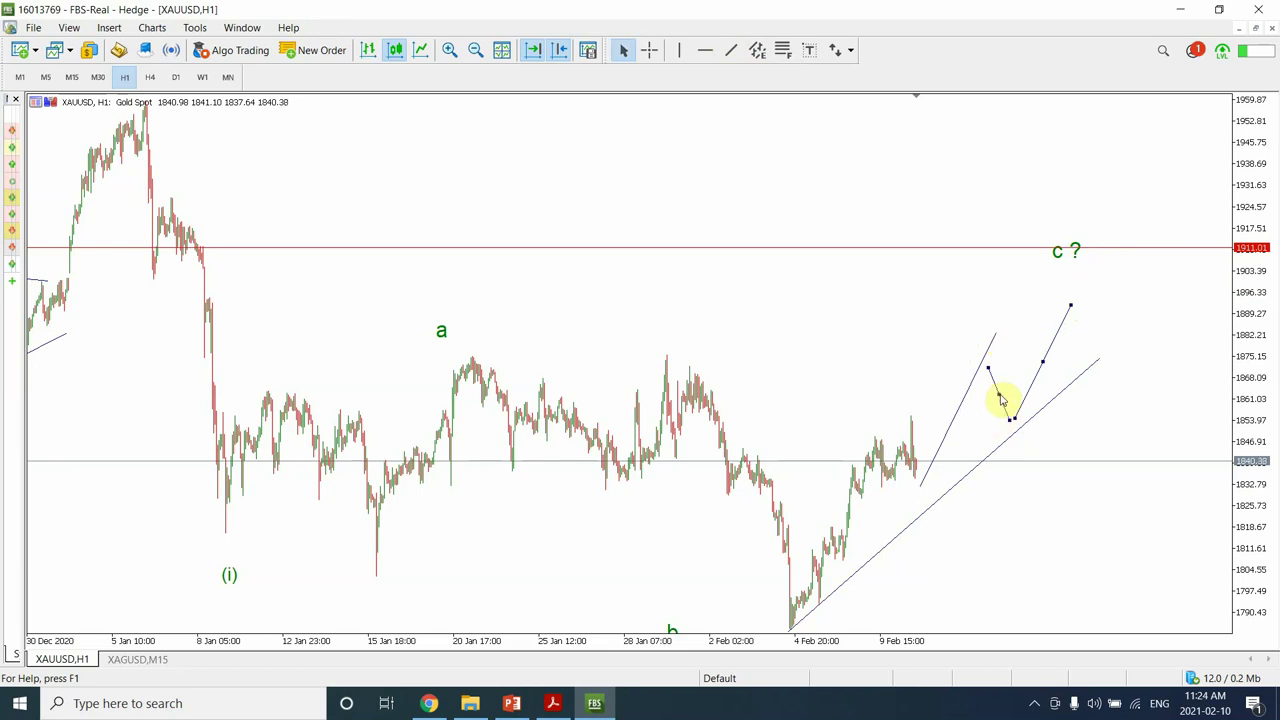
pyautogui.moveTo(1000, 398); pyautogui.dragTo(1064, 335)
pyautogui.doubleClick(1064, 332)
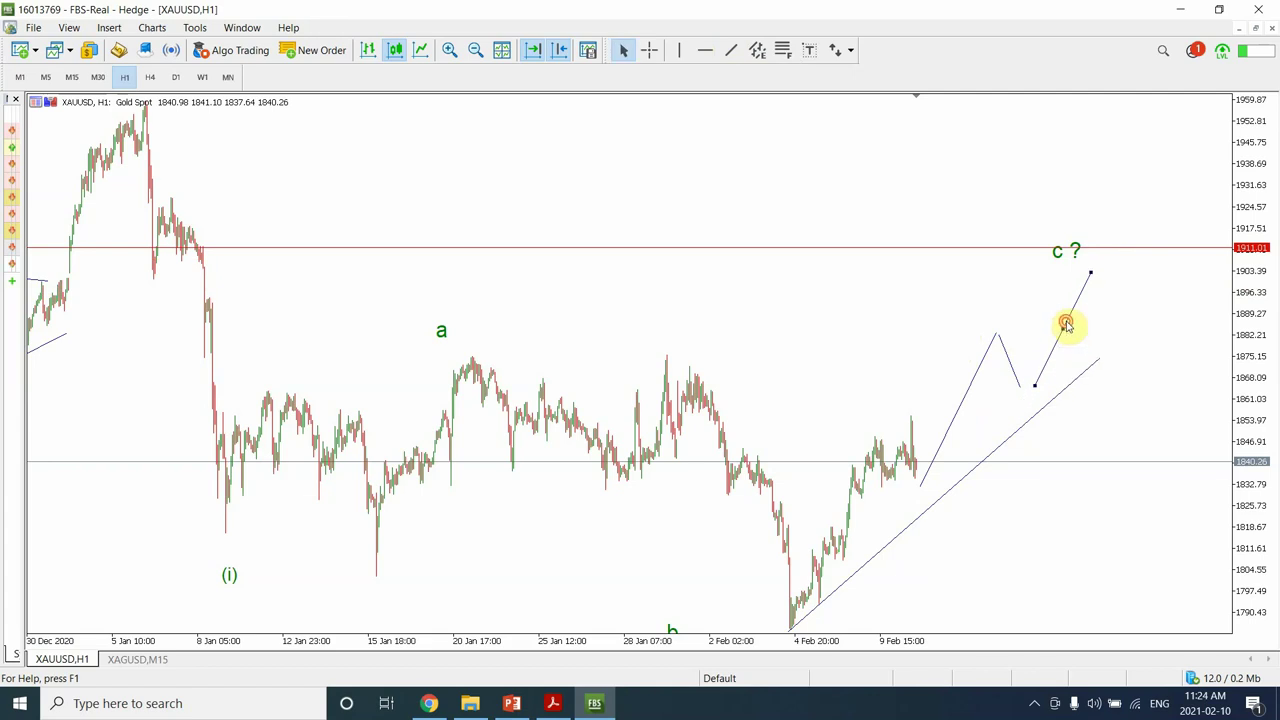
# Extend the rising support line up and right, and rest the down-leg's low on it.
pyautogui.doubleClick(1084, 371)
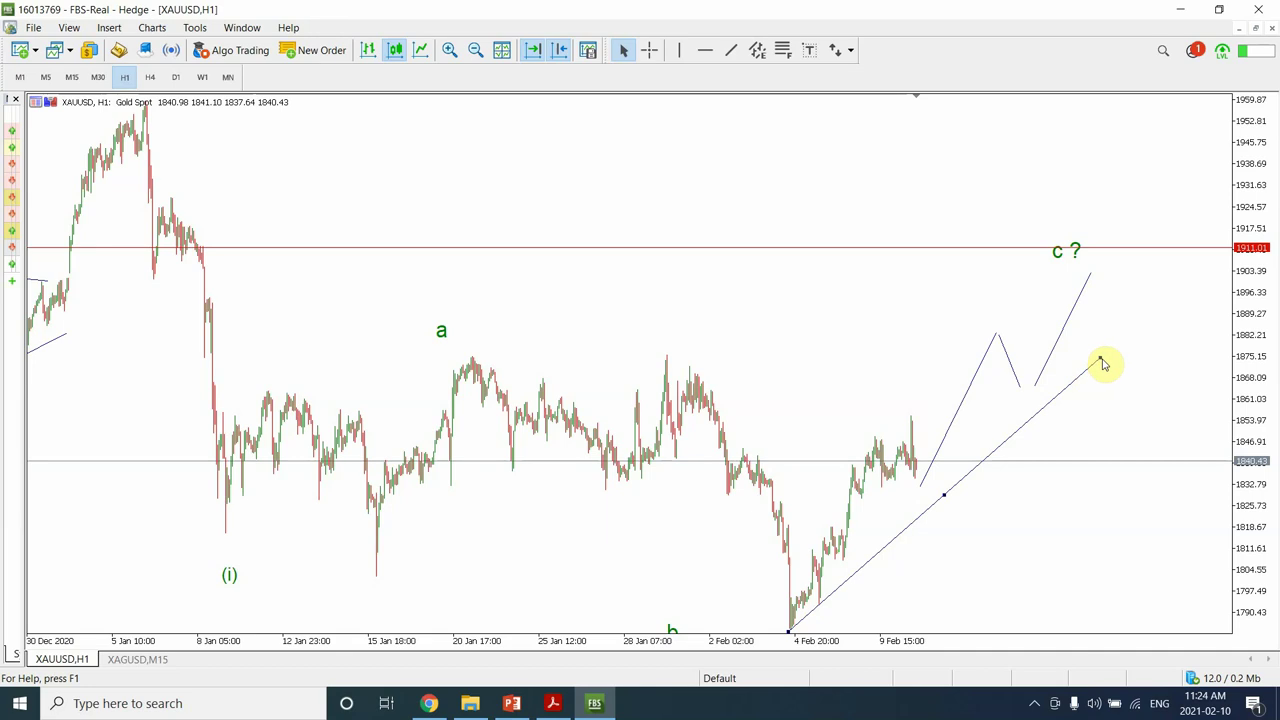
pyautogui.moveTo(1099, 358); pyautogui.dragTo(1137, 307)
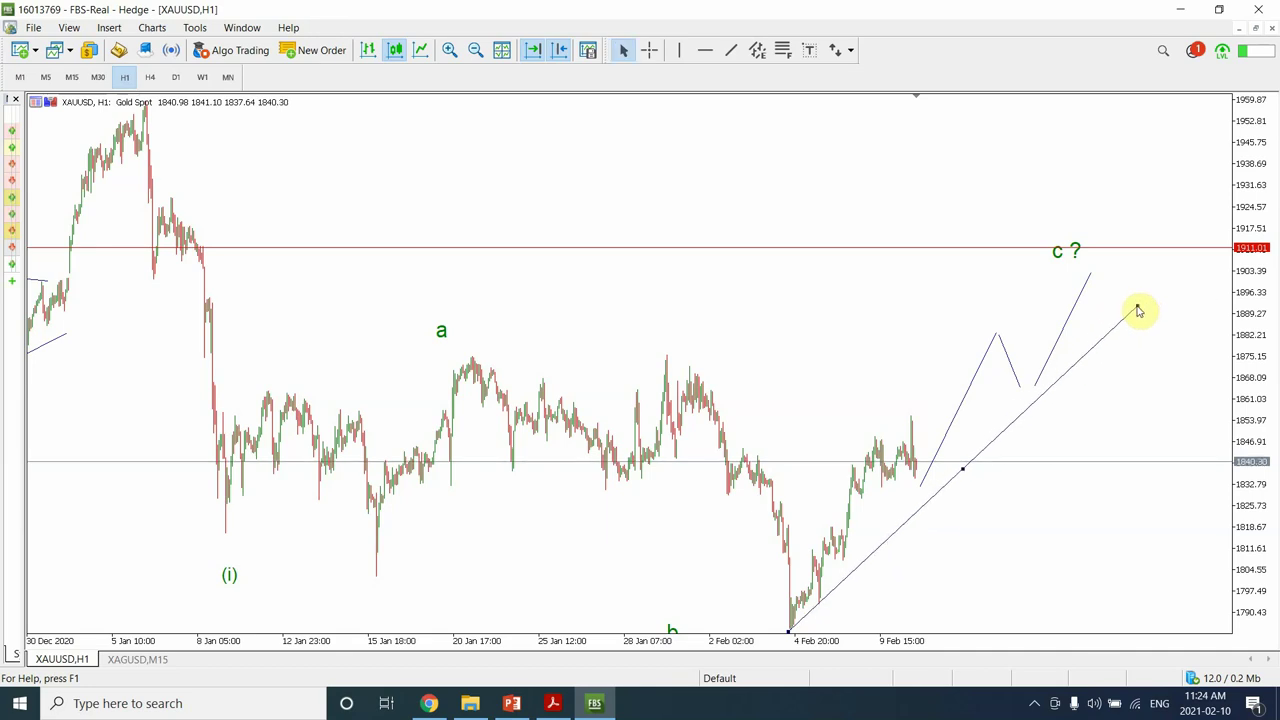
pyautogui.click(1021, 389)
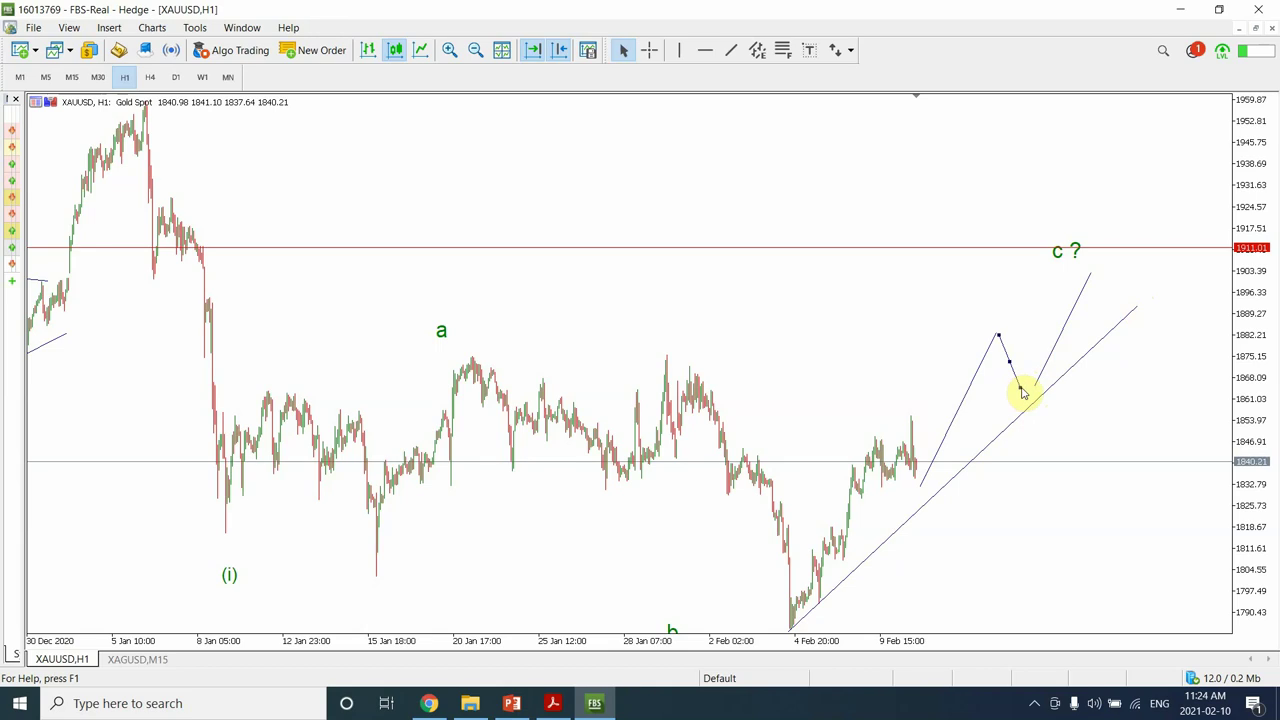
pyautogui.moveTo(1021, 389); pyautogui.dragTo(1033, 390)
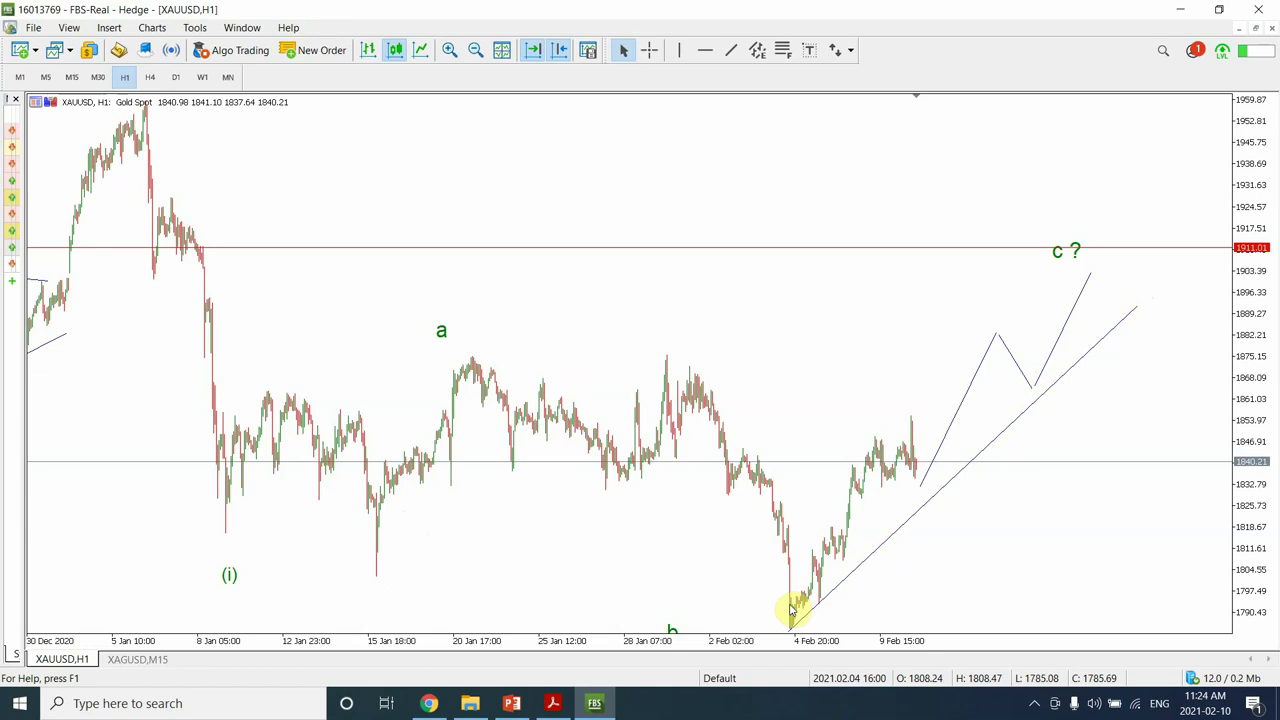
# Zoom out, switch the gold chart to H4, and raise the projected wave c leg's anchor.
pyautogui.click(477, 50)
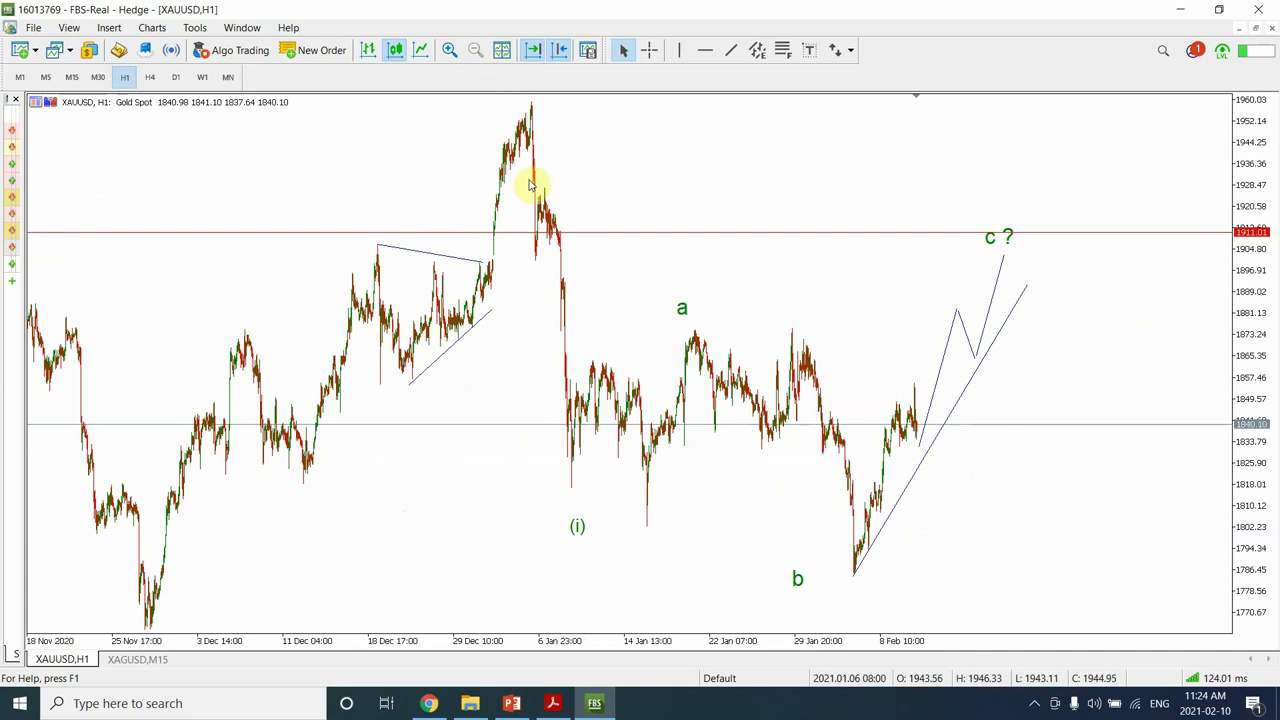
pyautogui.click(150, 80)
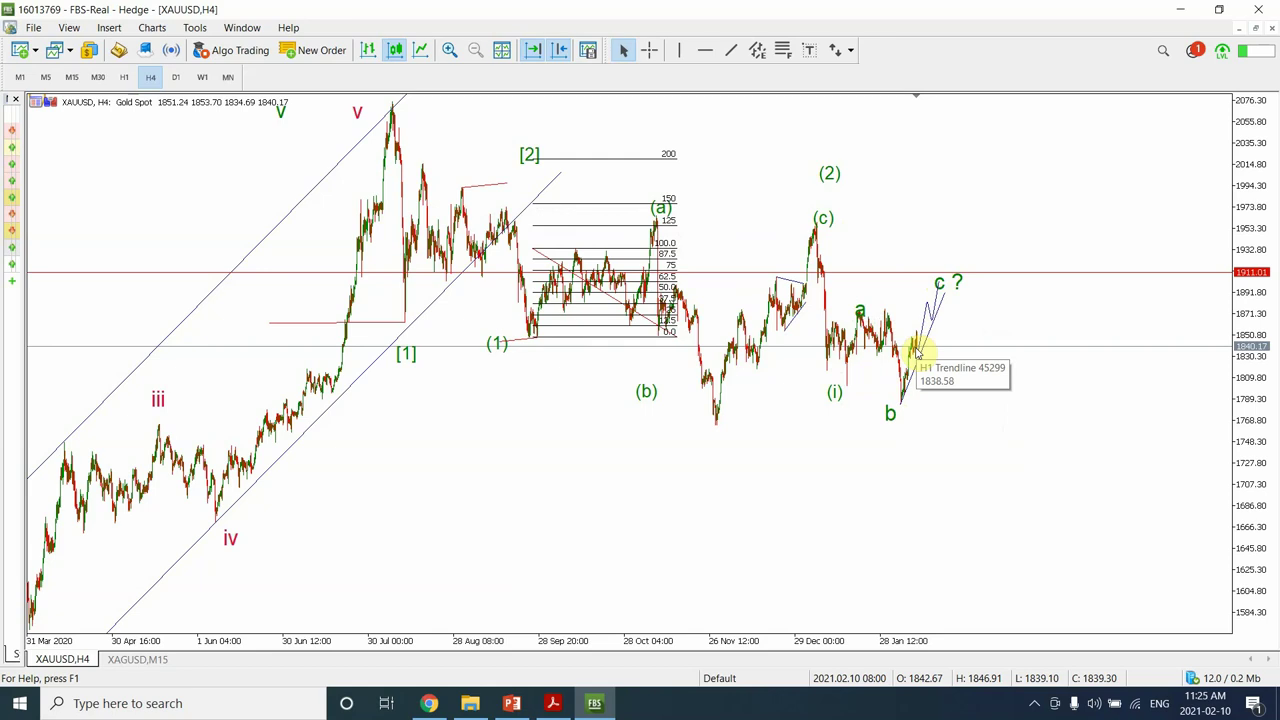
pyautogui.moveTo(915, 355); pyautogui.dragTo(940, 283)
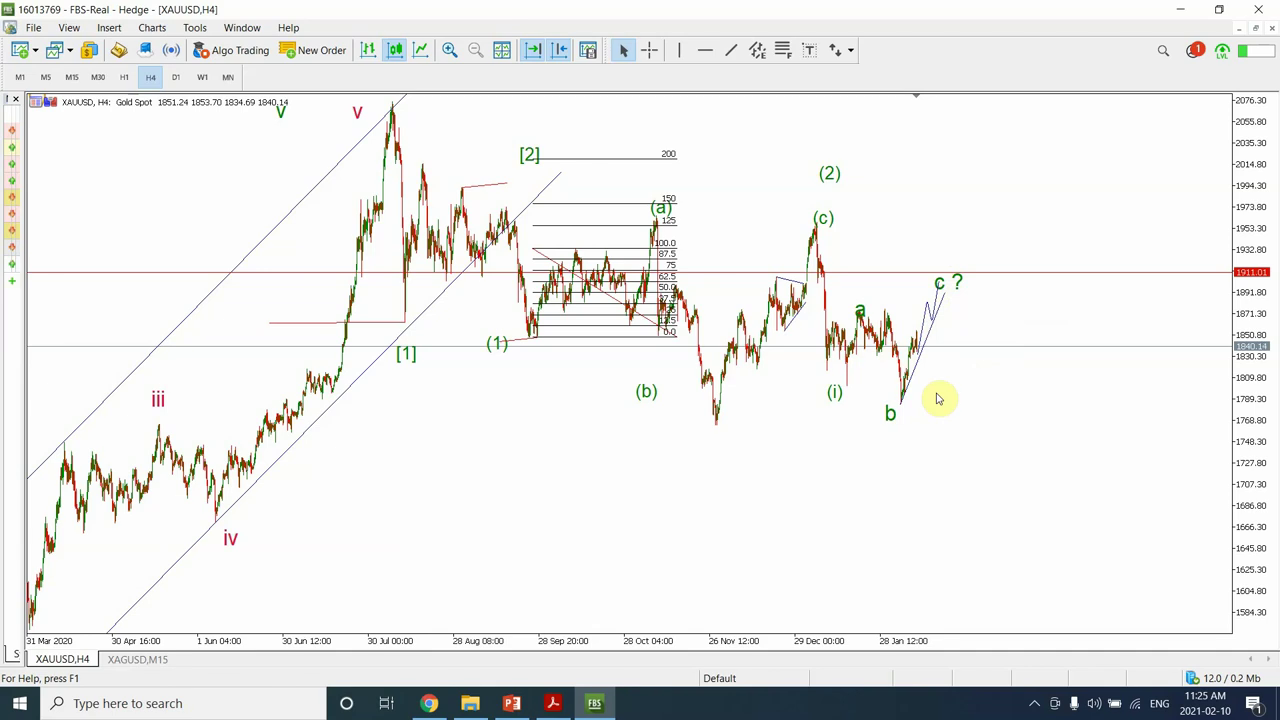
# Switch to the XAGUSD silver chart and set it to H1 candles.
pyautogui.click(160, 662)
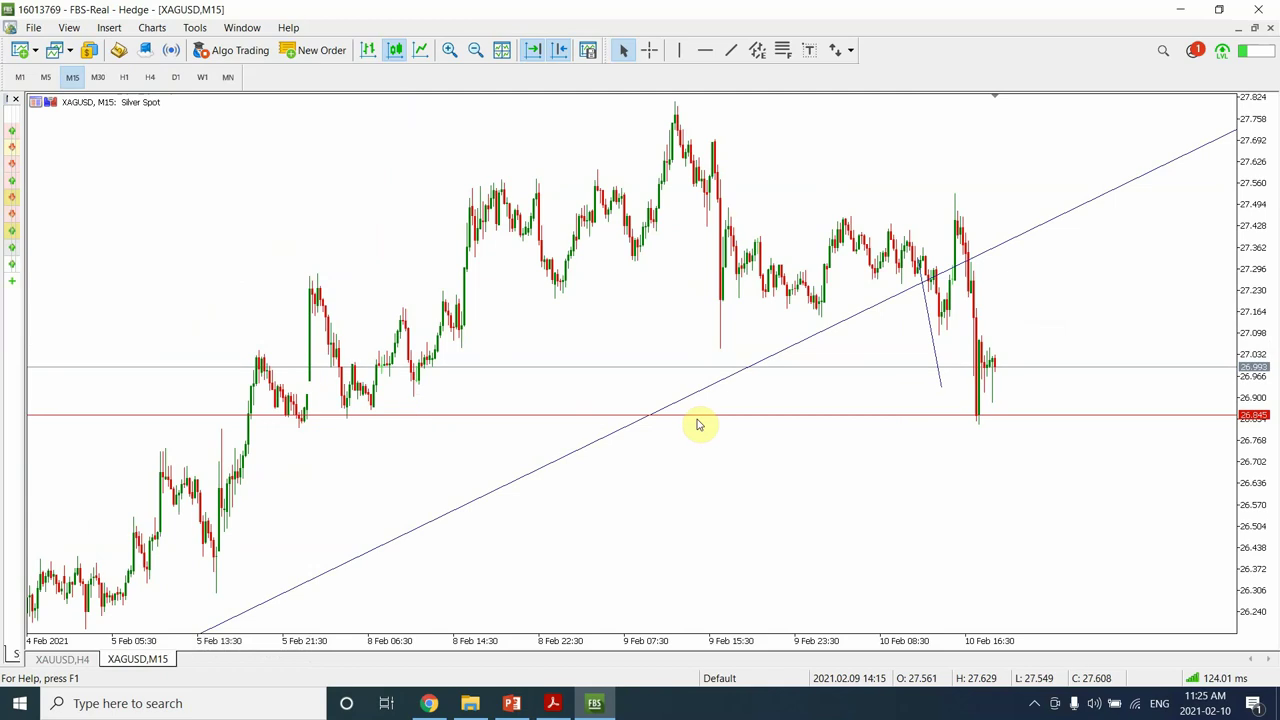
pyautogui.click(98, 77)
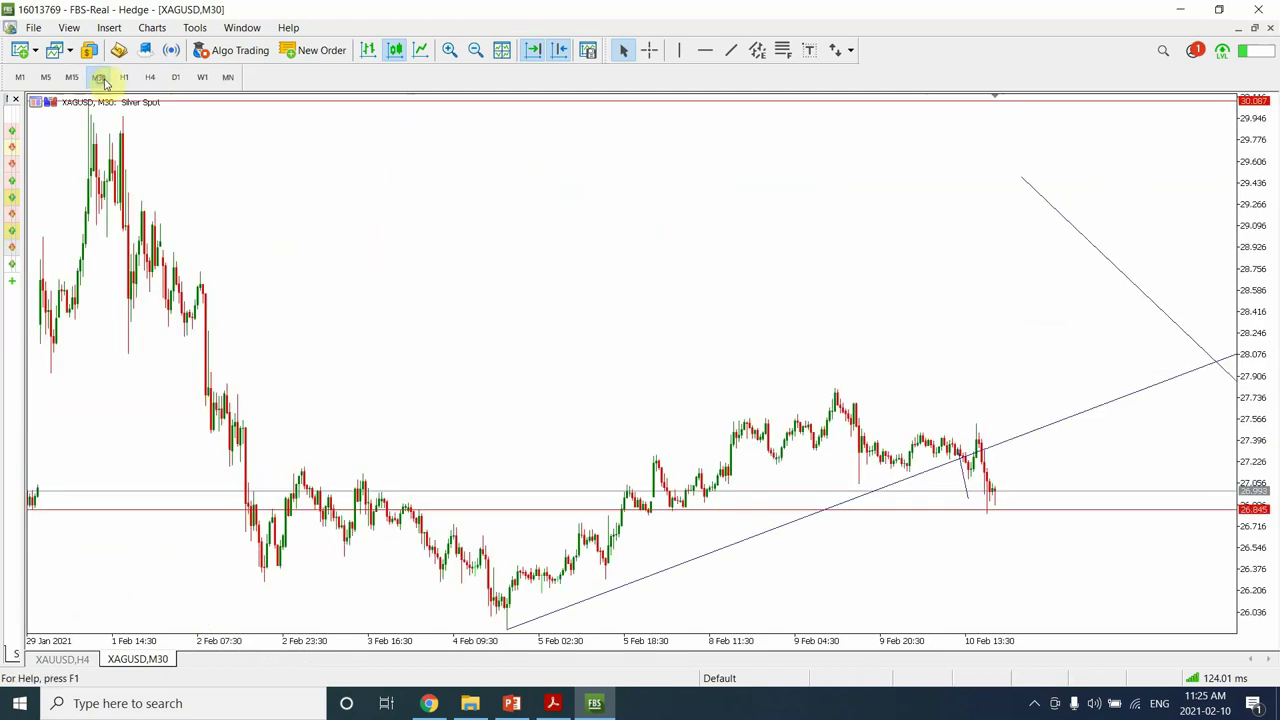
pyautogui.click(124, 77)
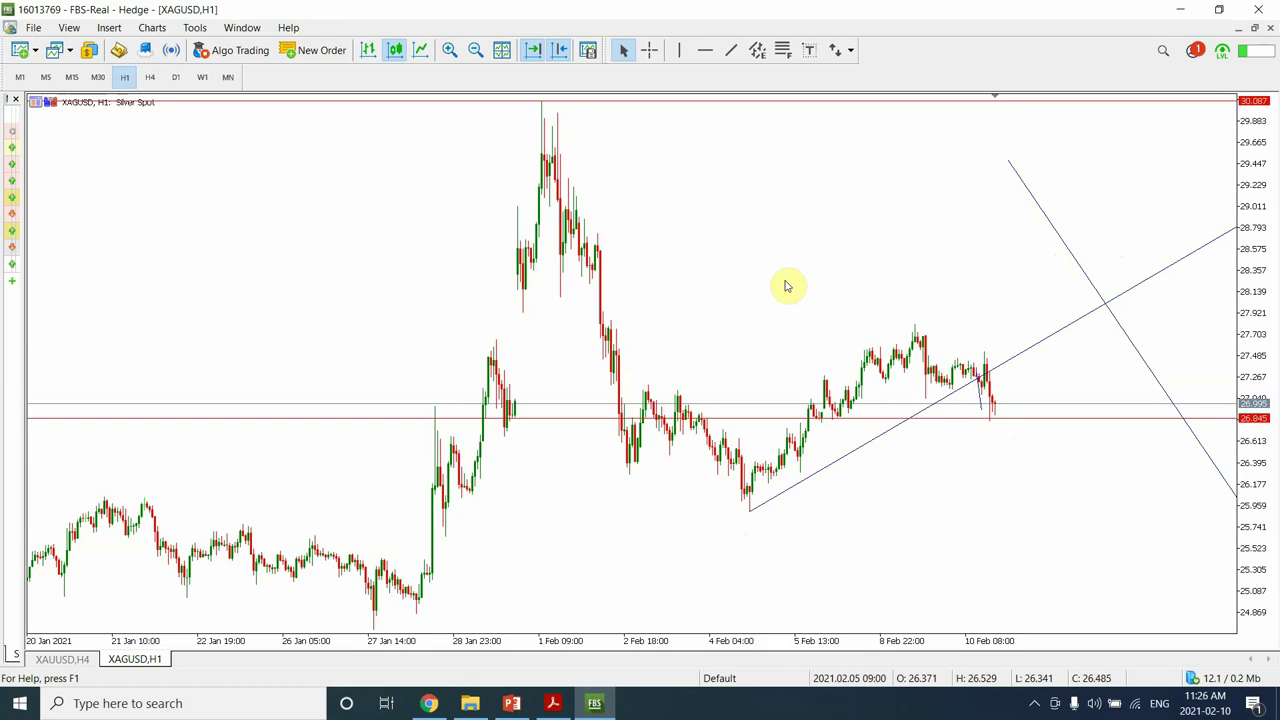
# Shorten the silver support line and draw a projection leg from about 26.85 toward 28.6.
pyautogui.click(475, 50)
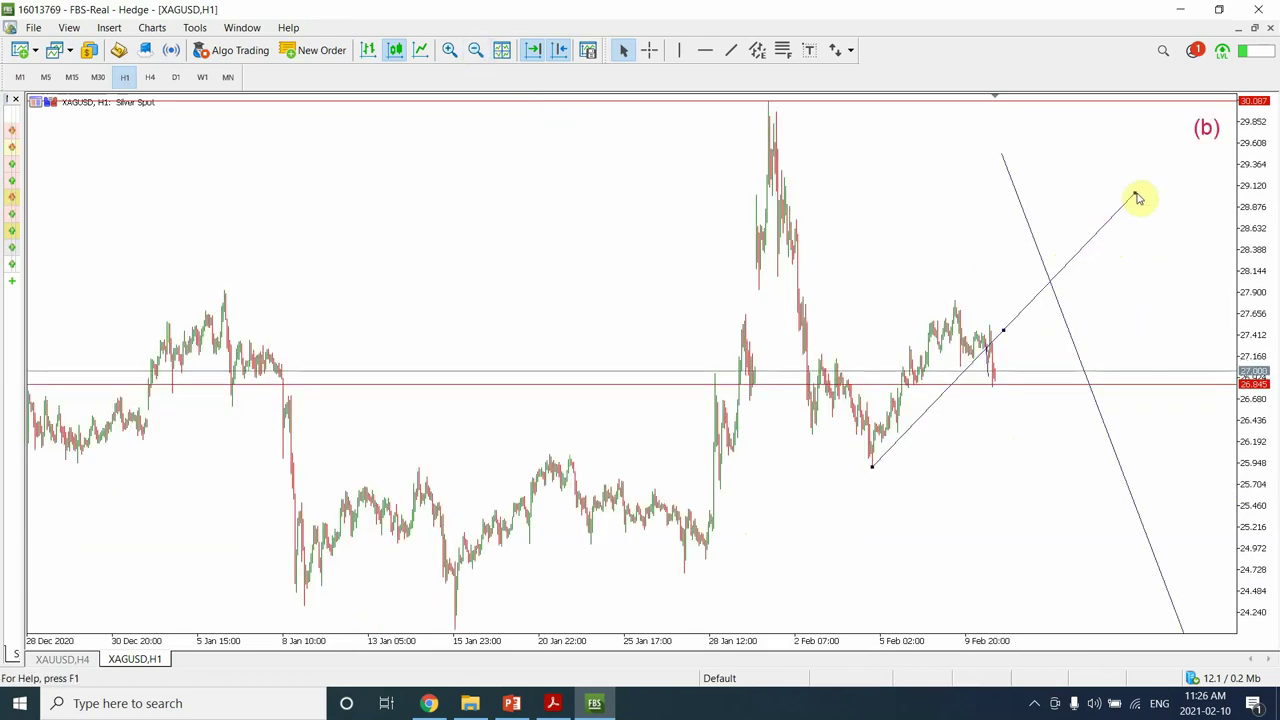
pyautogui.moveTo(1136, 197); pyautogui.dragTo(1192, 259)
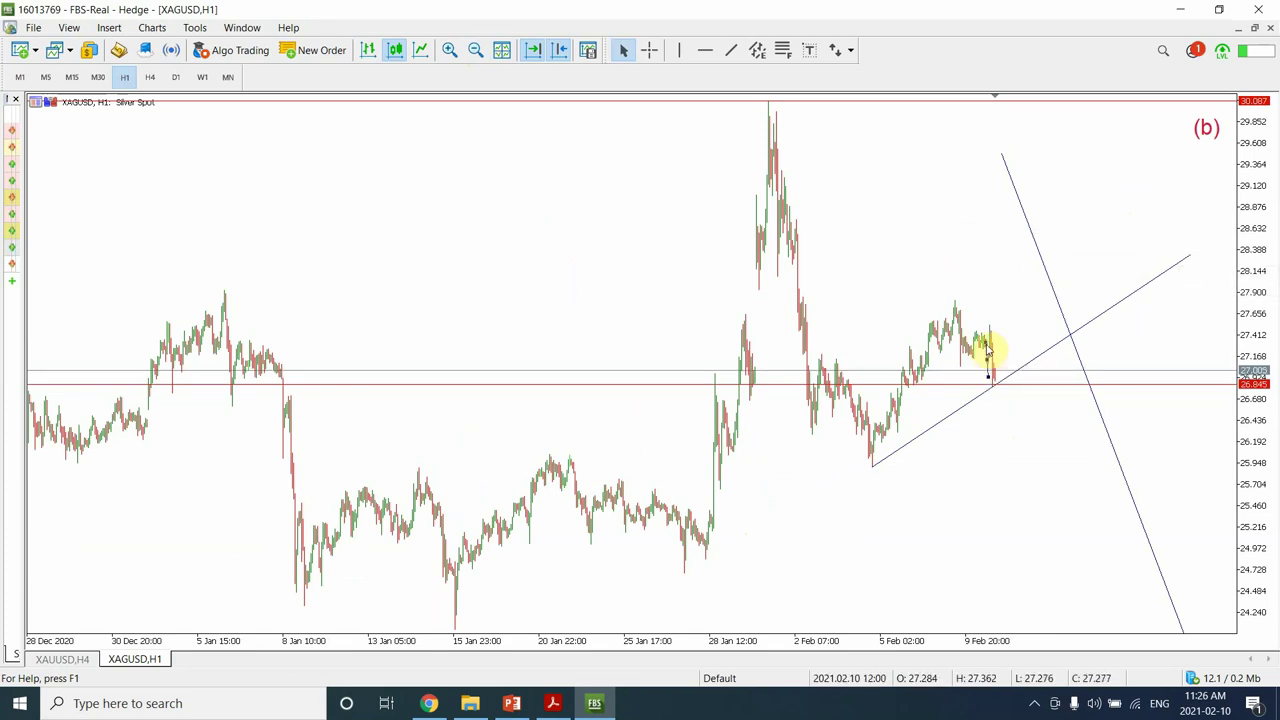
pyautogui.moveTo(990, 378); pyautogui.dragTo(1046, 232)
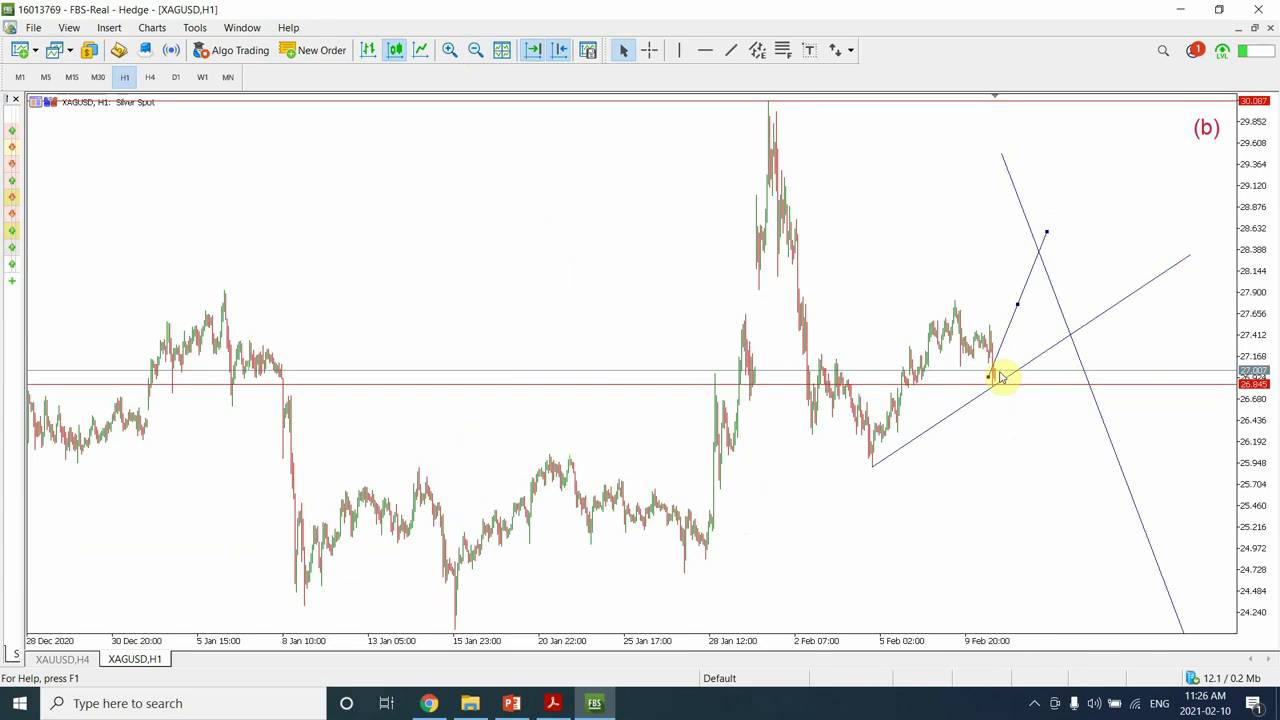
pyautogui.moveTo(988, 380); pyautogui.dragTo(995, 382)
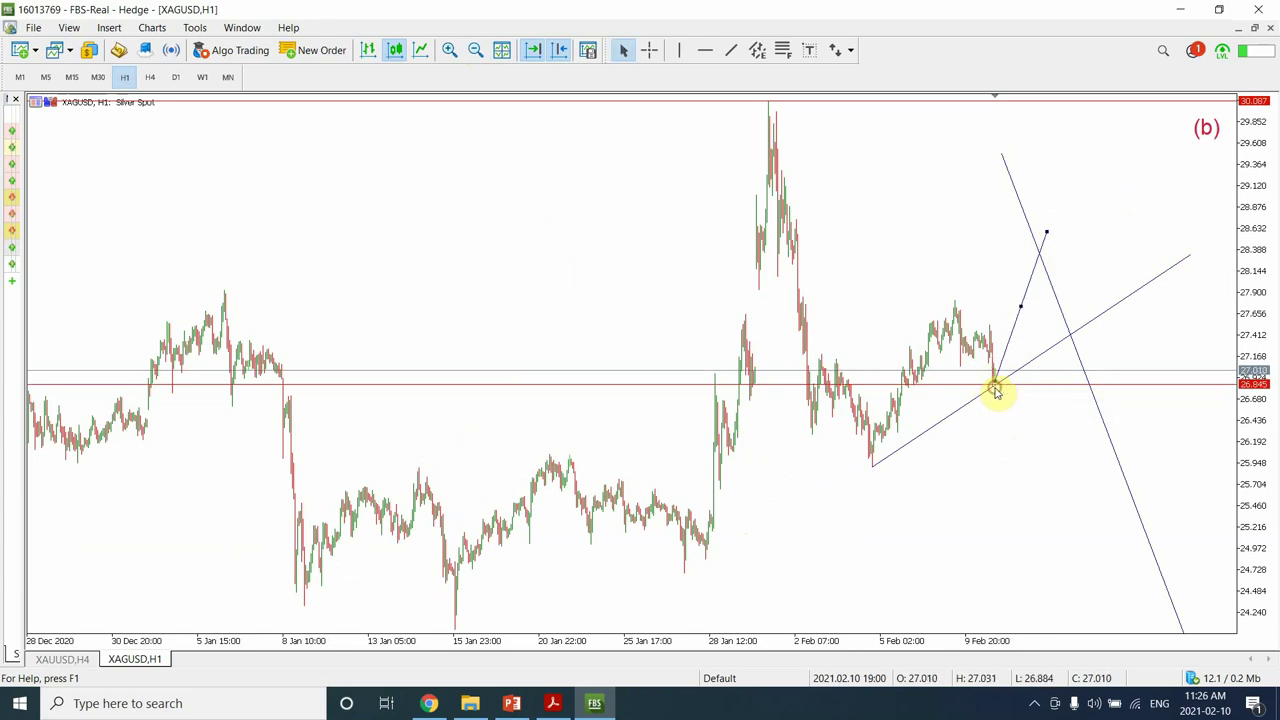
pyautogui.doubleClick(1005, 348)
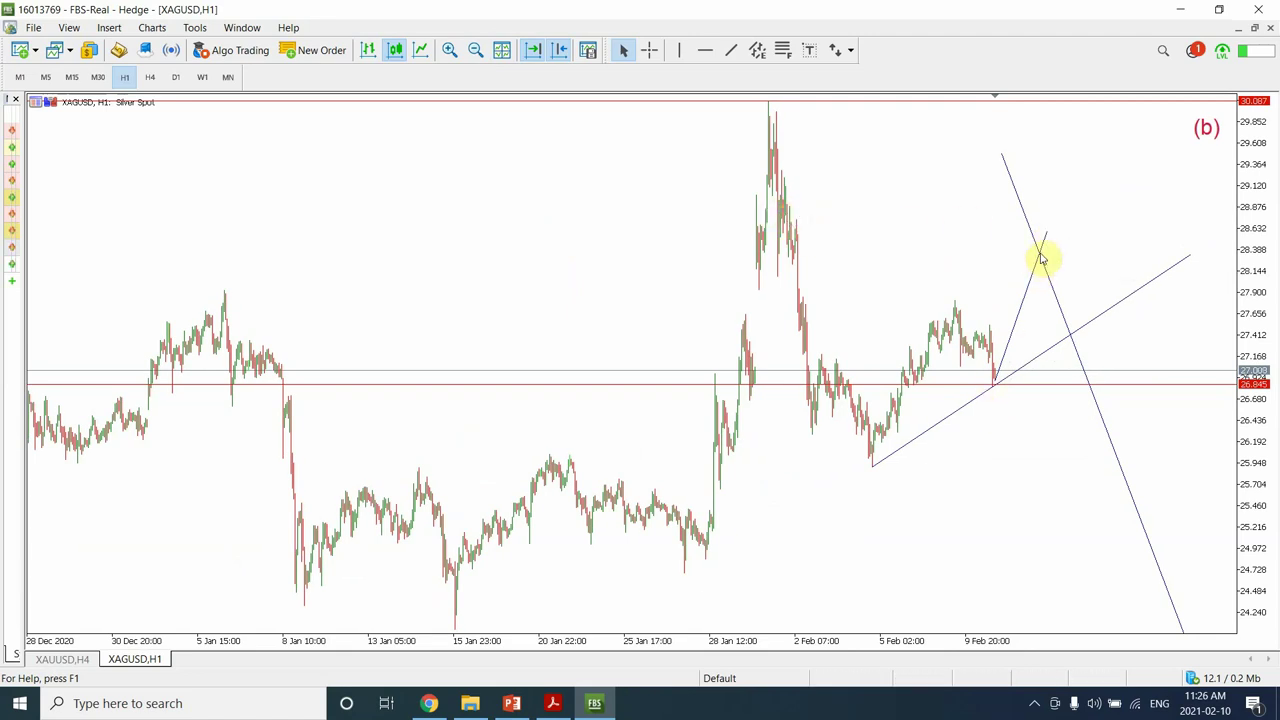
pyautogui.click(476, 51)
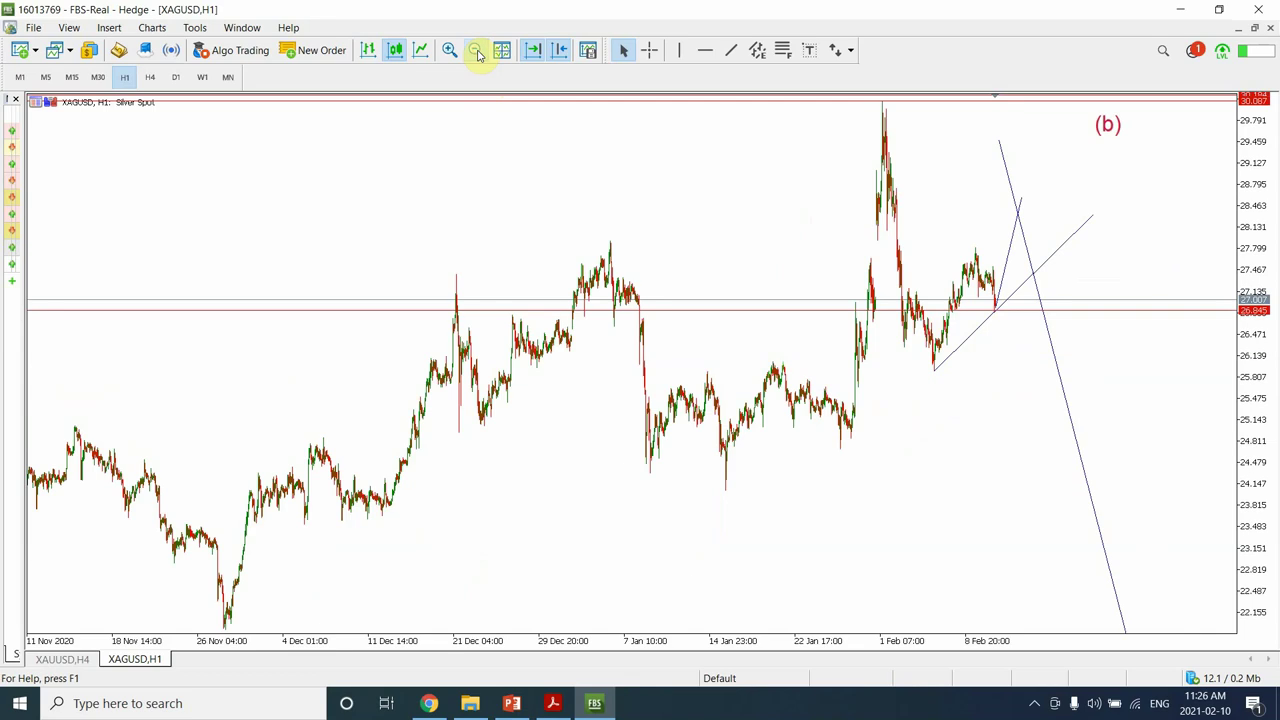